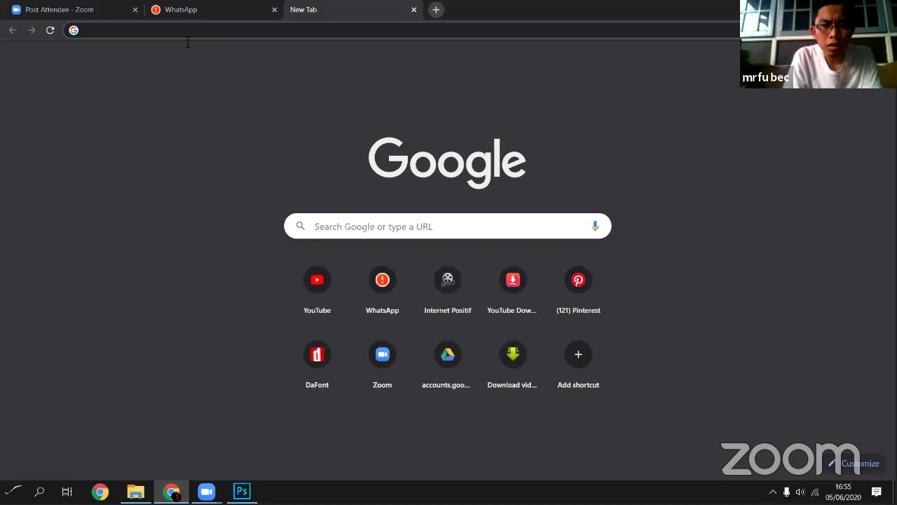
- Search Google for zoom.us and open the Zoom website from the search results
click(314, 222)
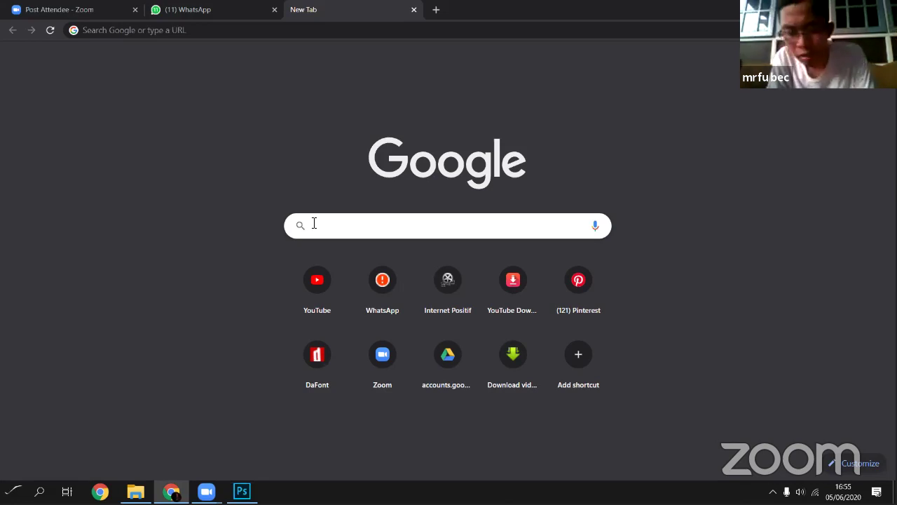
text(ZOO)
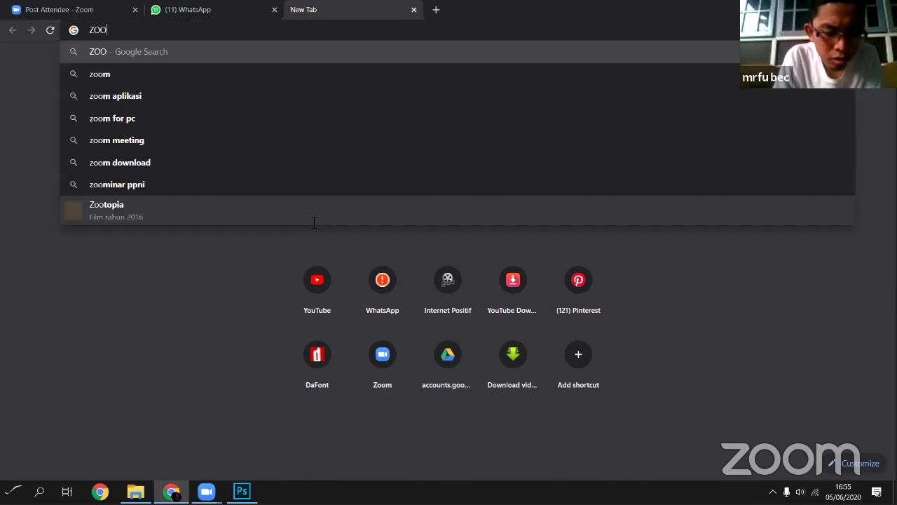
text(M.)
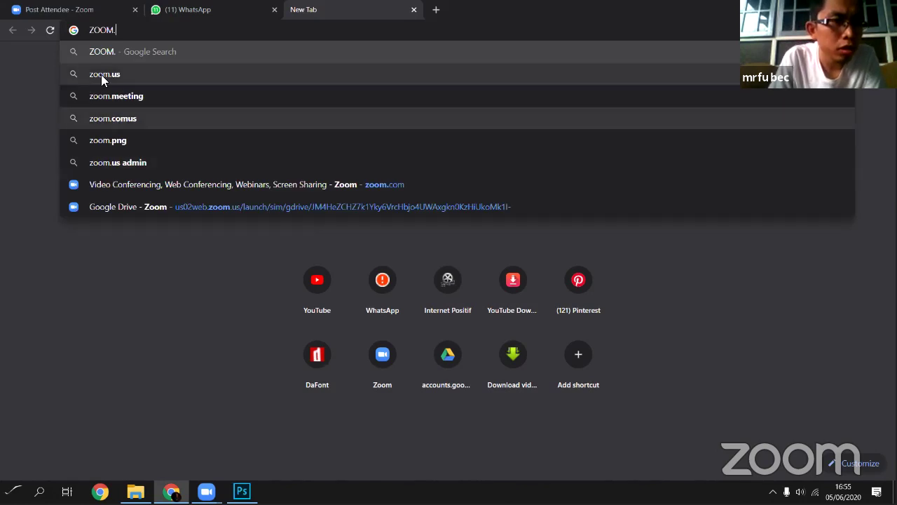
click(101, 74)
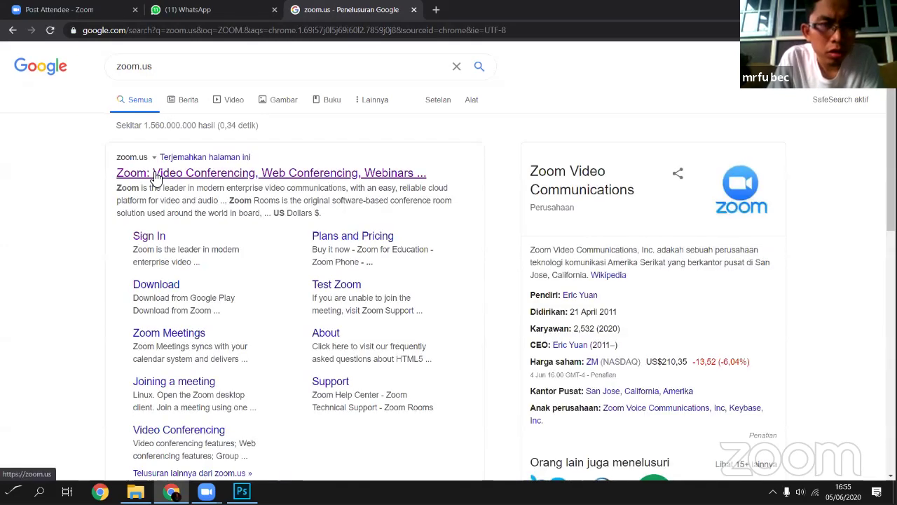
click(156, 177)
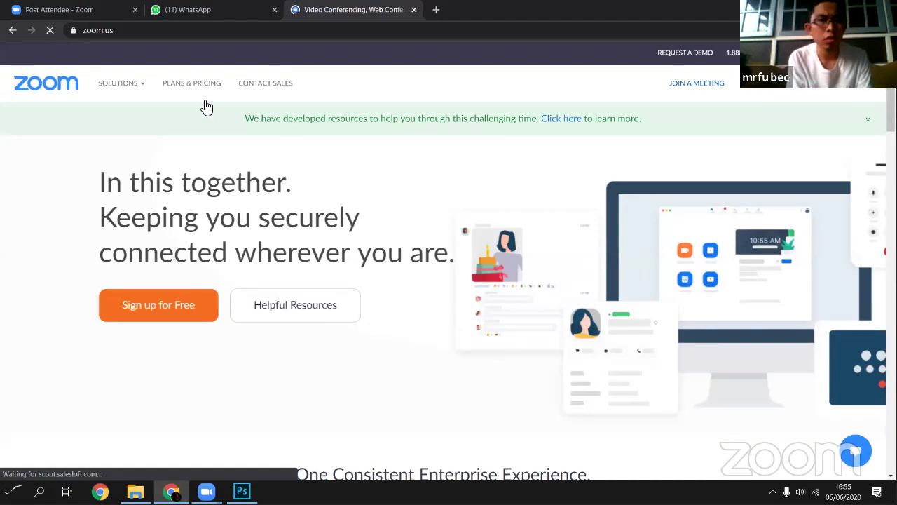
- View the options for hosting a meeting and open the account's profile page
mouse_move(122, 83)
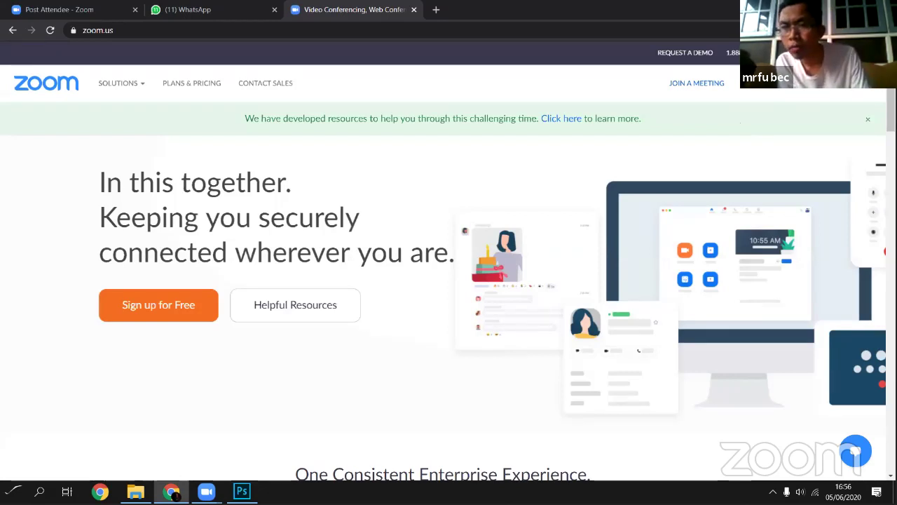
click(775, 83)
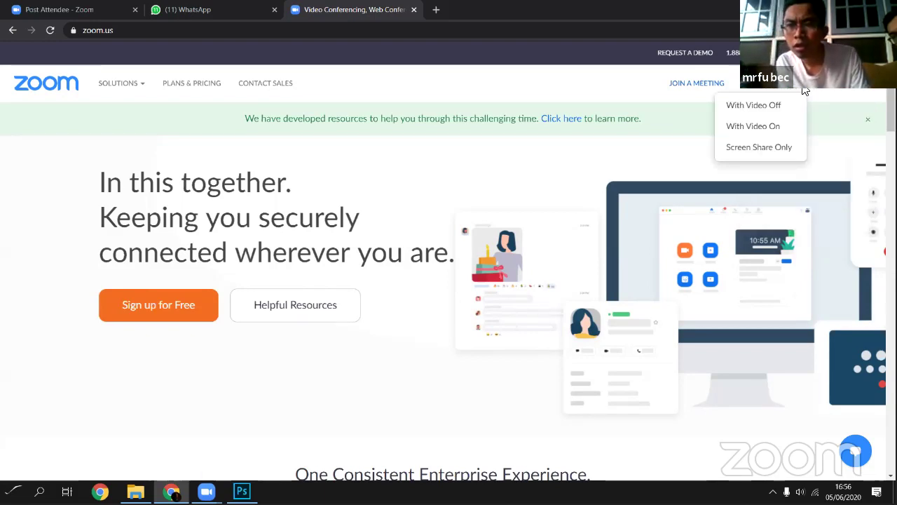
click(848, 92)
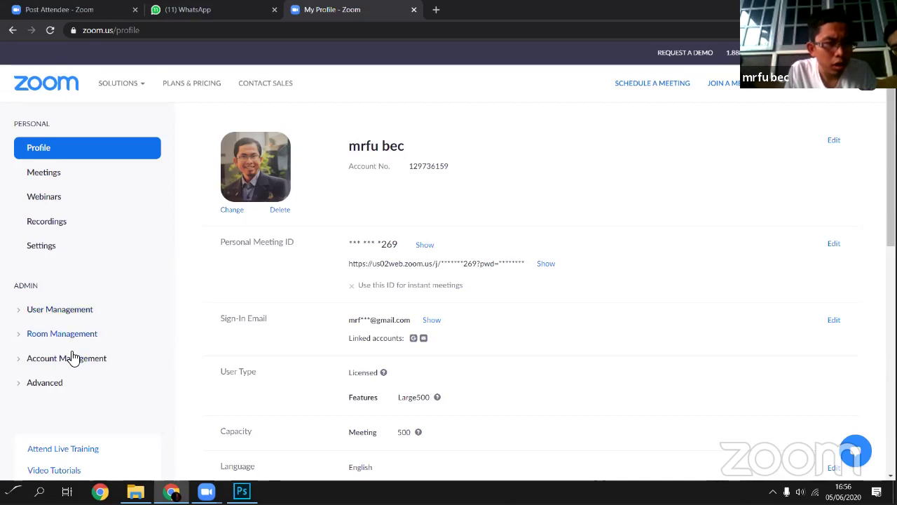
- Open the account's Meetings page and look over the upcoming meetings
click(44, 172)
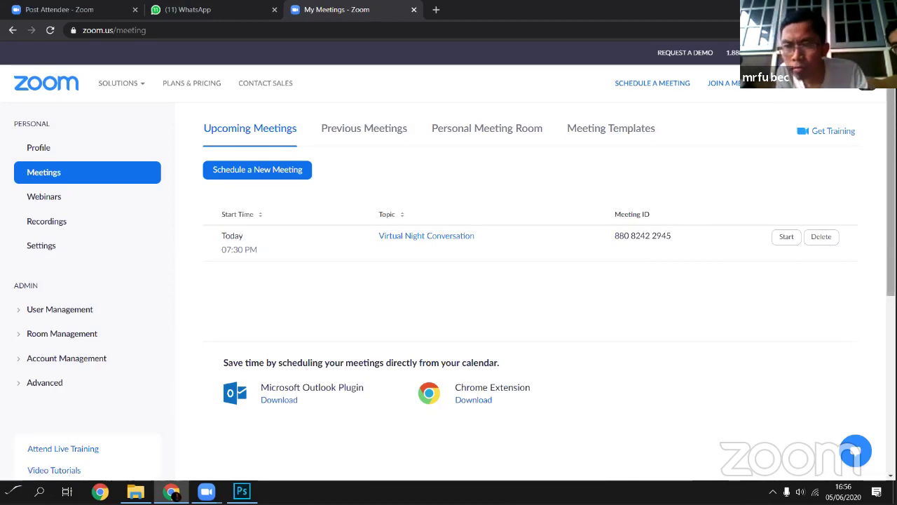
scroll(454, 291, down, 1)
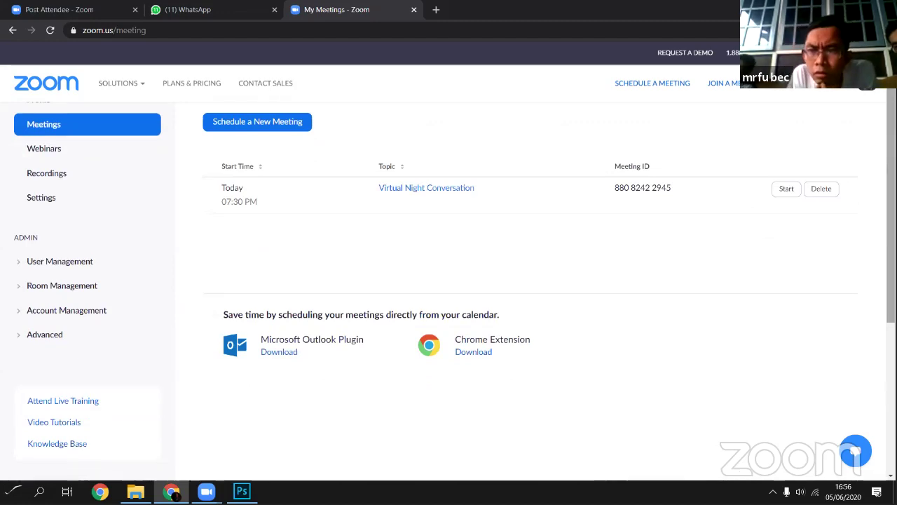
scroll(455, 291, up, 1)
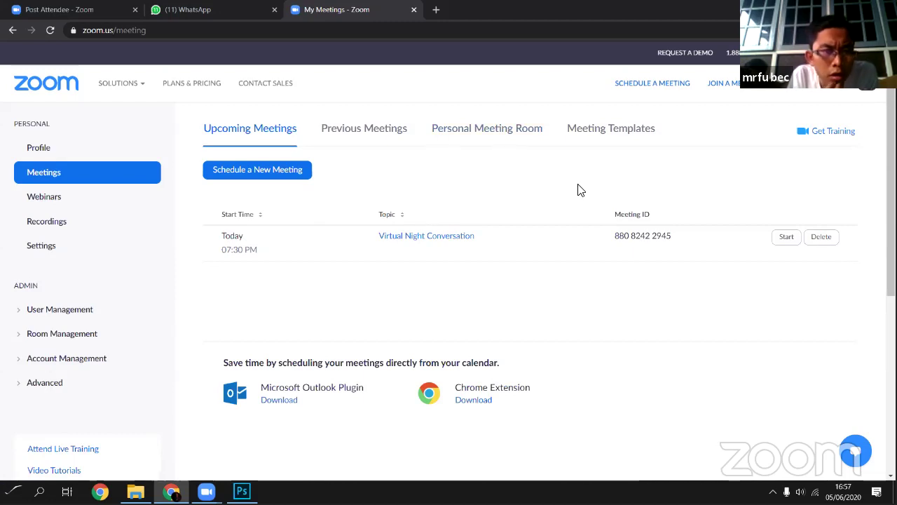
- Open the account settings and review the Schedule Meeting options, including video, audio type, passwords and muting participants upon entry
click(66, 254)
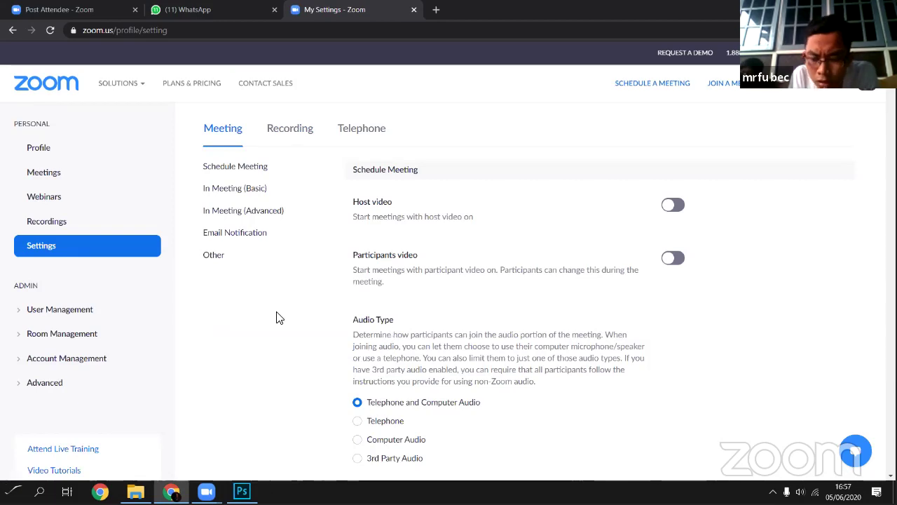
scroll(279, 318, down, 2)
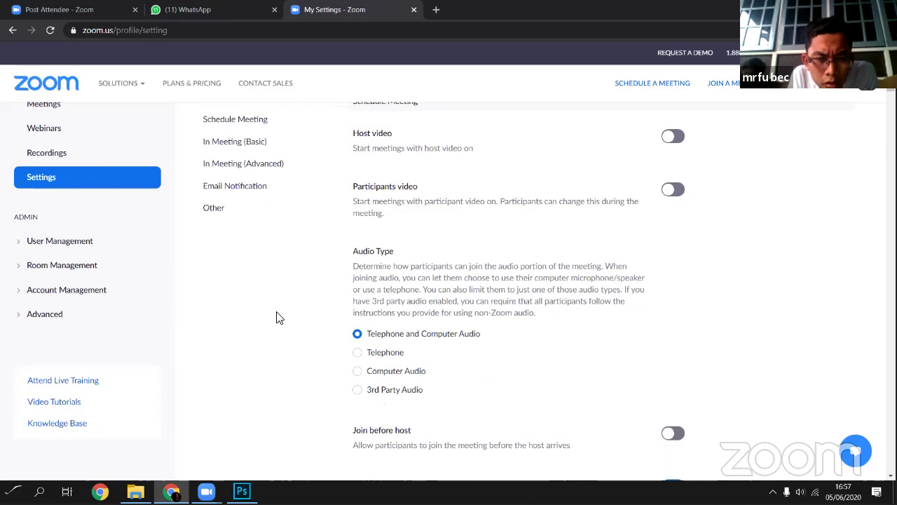
scroll(278, 318, down, 3)
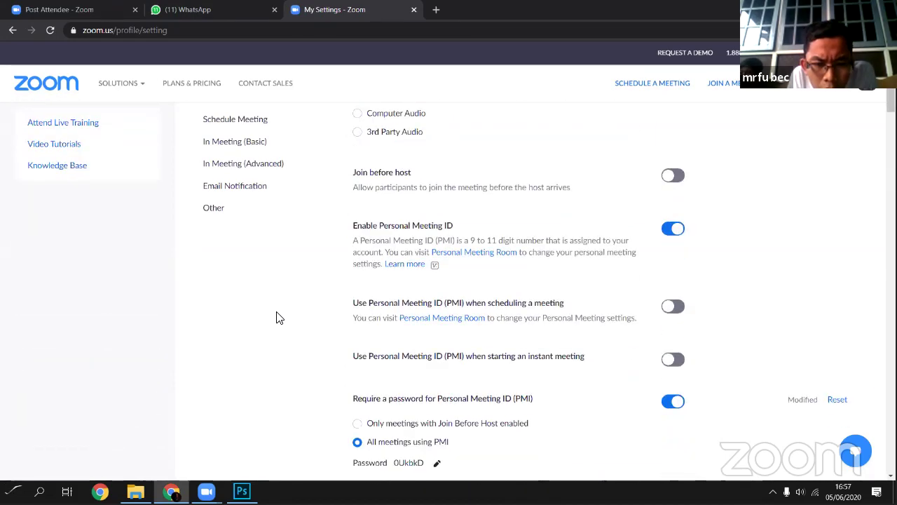
scroll(278, 318, down, 3)
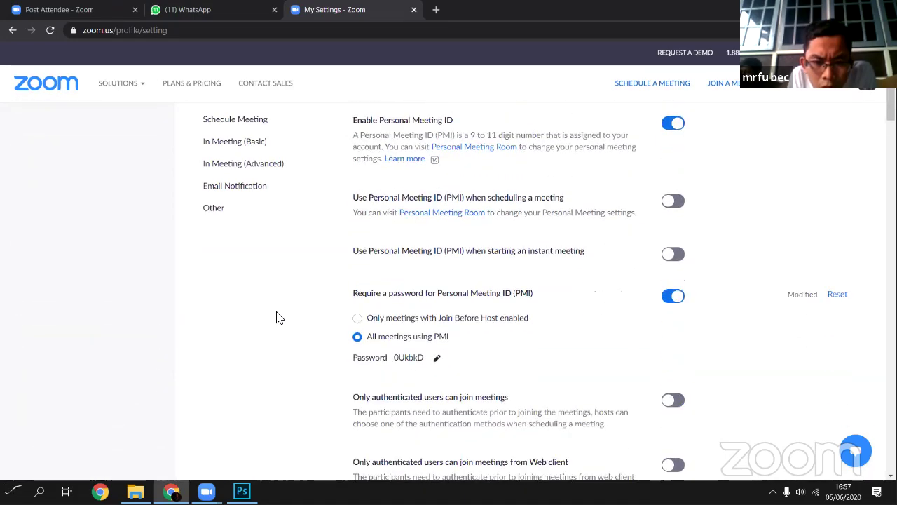
scroll(278, 317, down, 1)
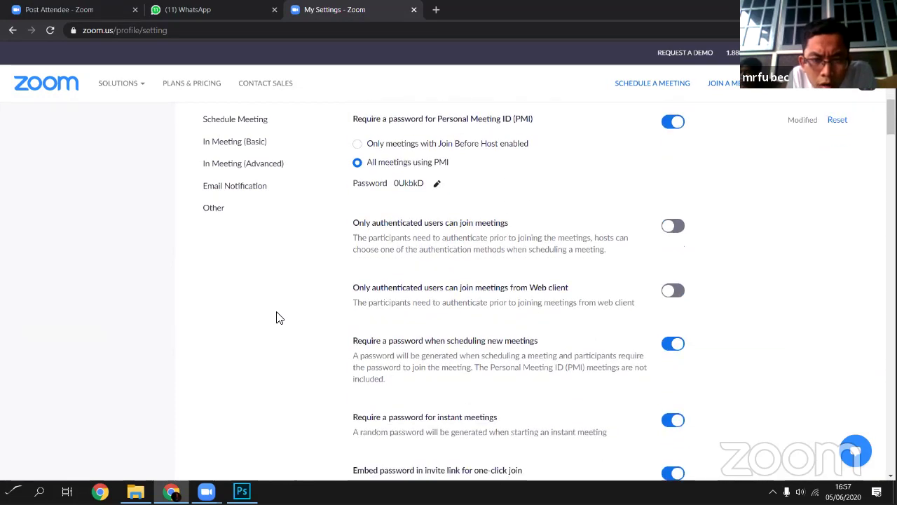
scroll(276, 318, down, 2)
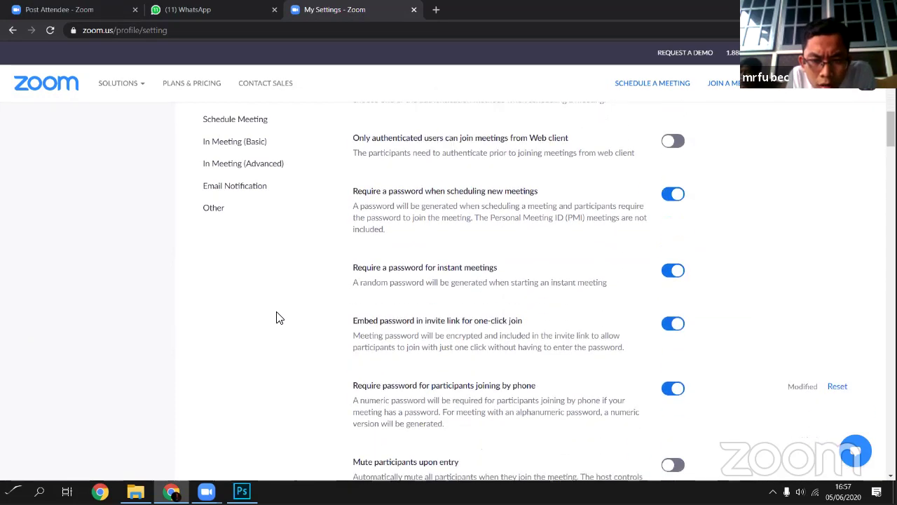
scroll(276, 318, down, 2)
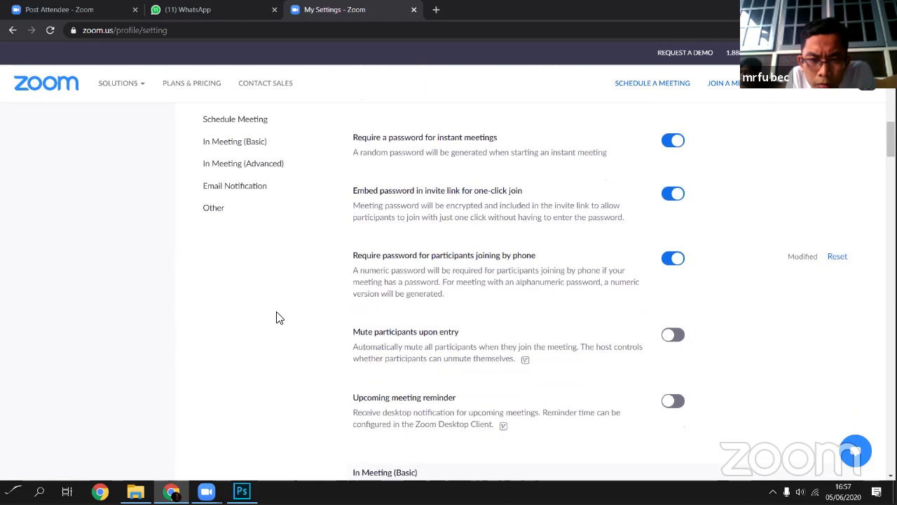
scroll(276, 317, down, 1)
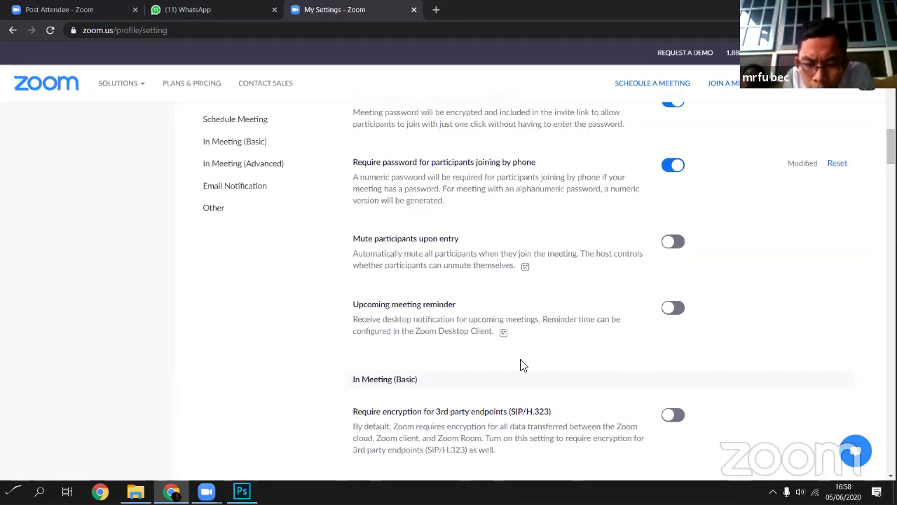
- Examine the In Meeting (Basic) settings from encryption and chat through polling and screen sharing, and return to the Schedule Meeting section
scroll(522, 364, down, 2)
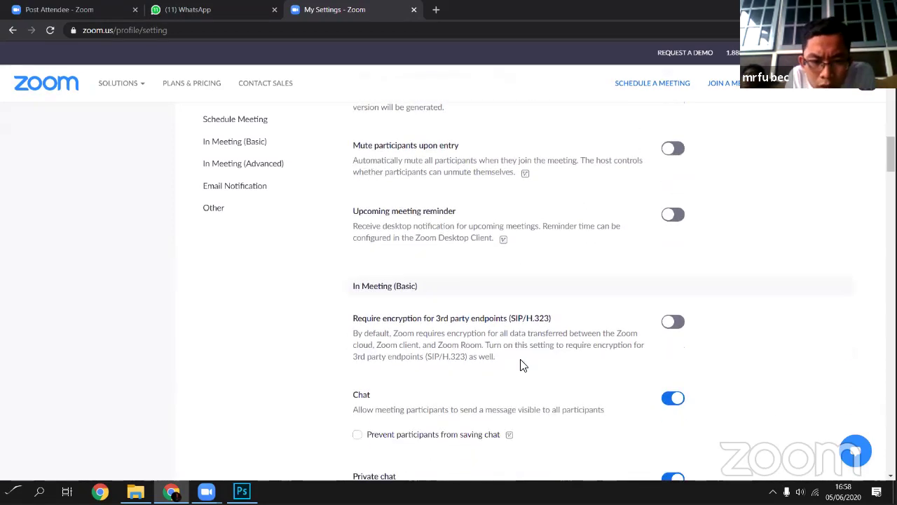
scroll(522, 365, down, 3)
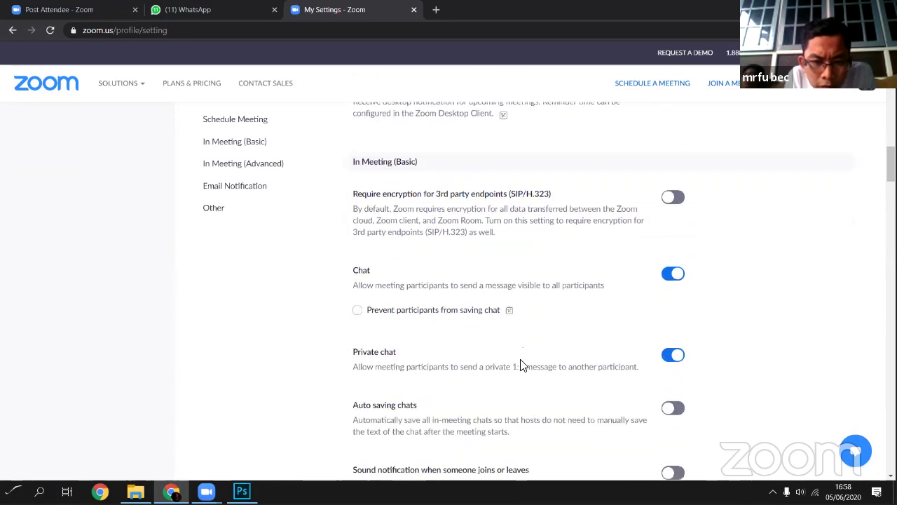
scroll(522, 365, down, 3)
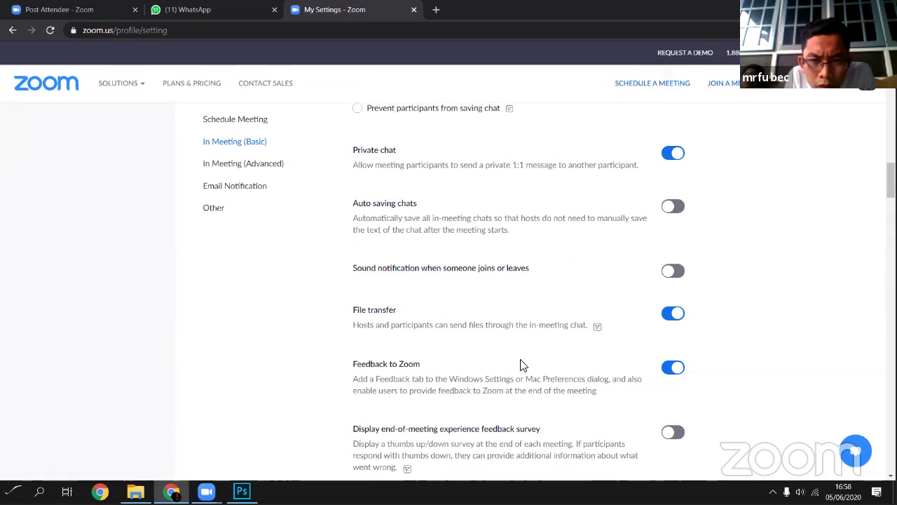
scroll(522, 364, down, 2)
scroll(523, 362, down, 2)
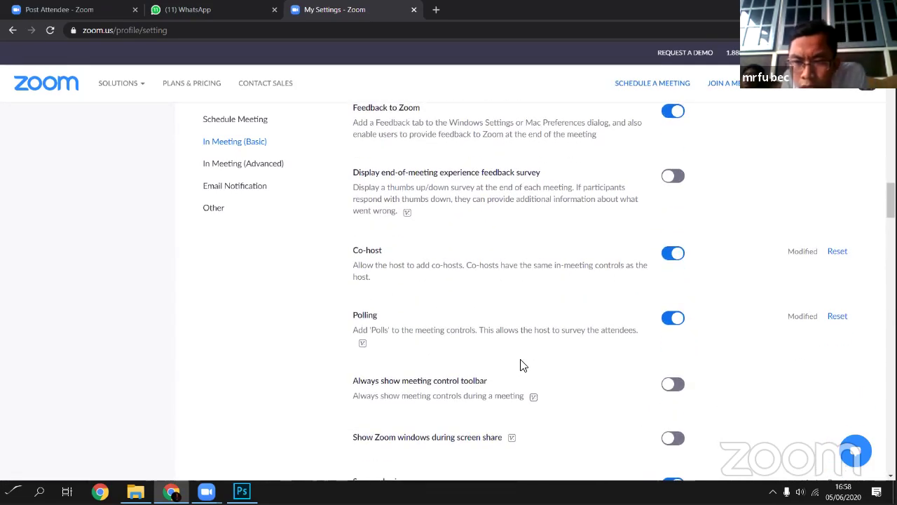
scroll(522, 364, down, 1)
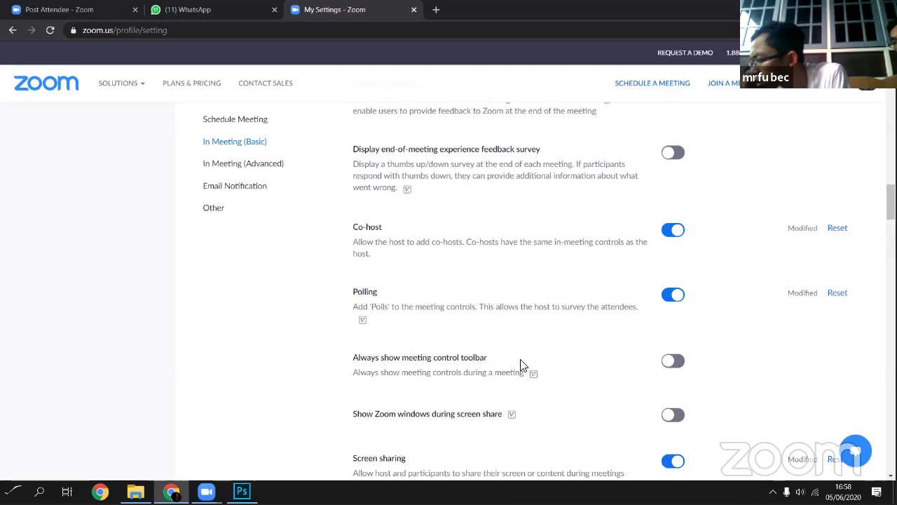
scroll(521, 365, down, 1)
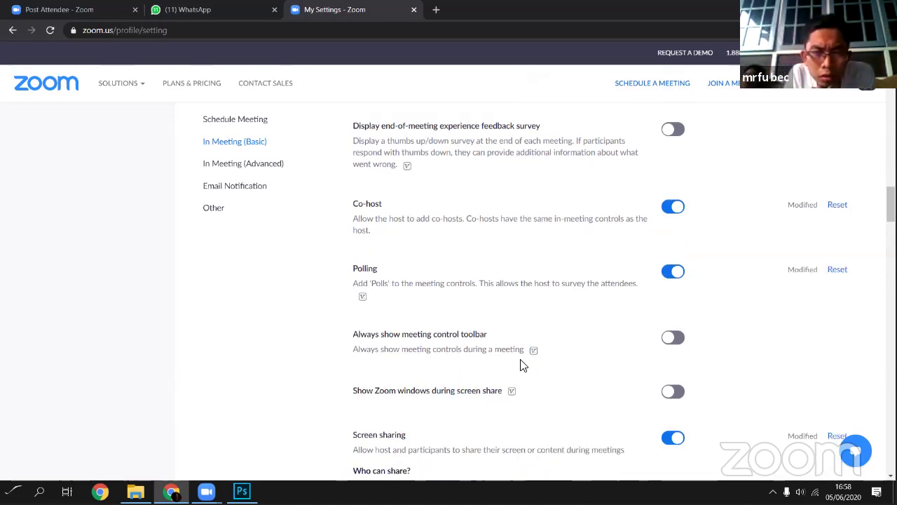
scroll(520, 365, down, 1)
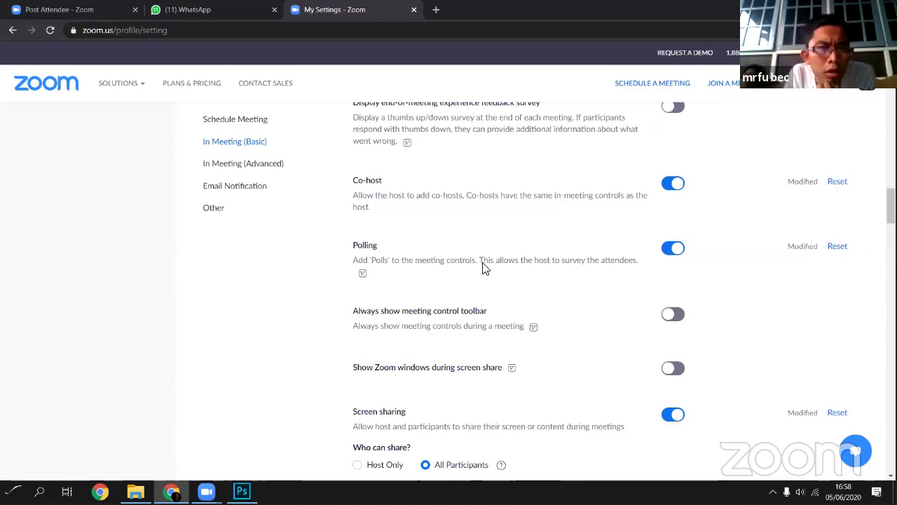
click(253, 118)
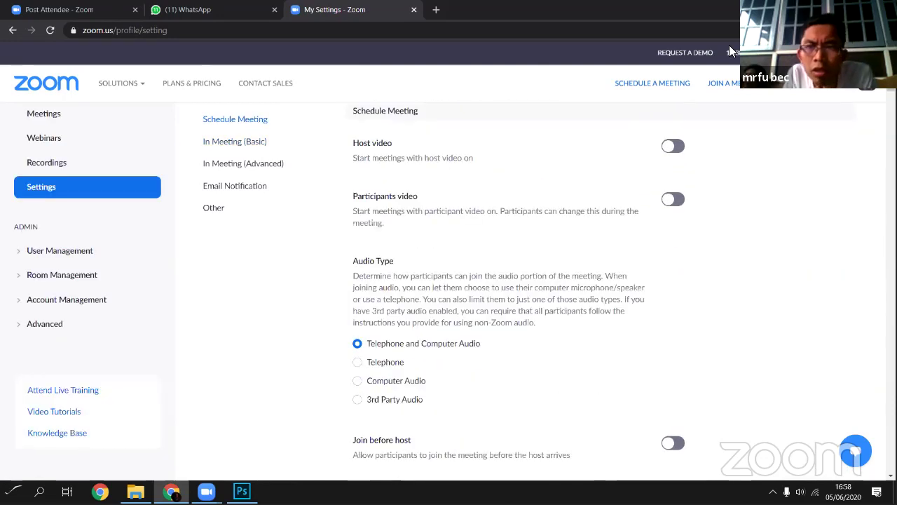
- Open the form for scheduling a new meeting and review its fields from topic to alternative hosts
click(649, 89)
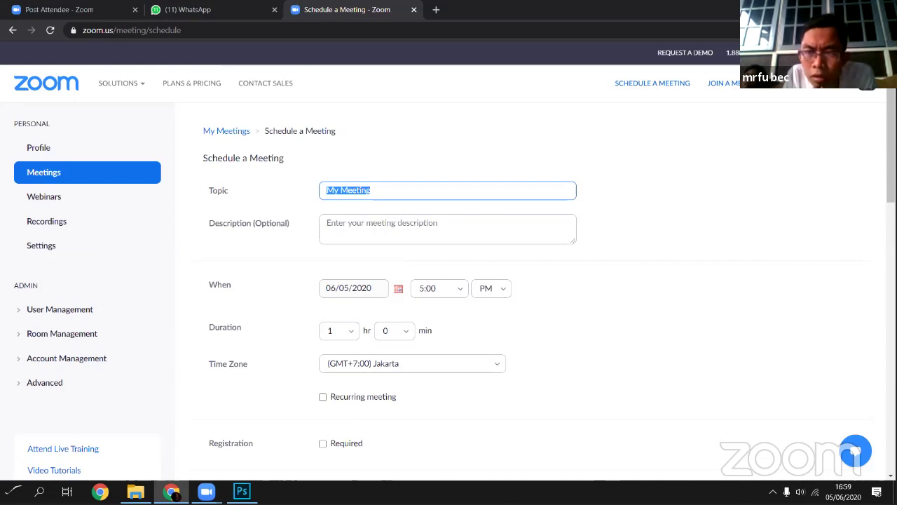
drag(890, 140, 891, 193)
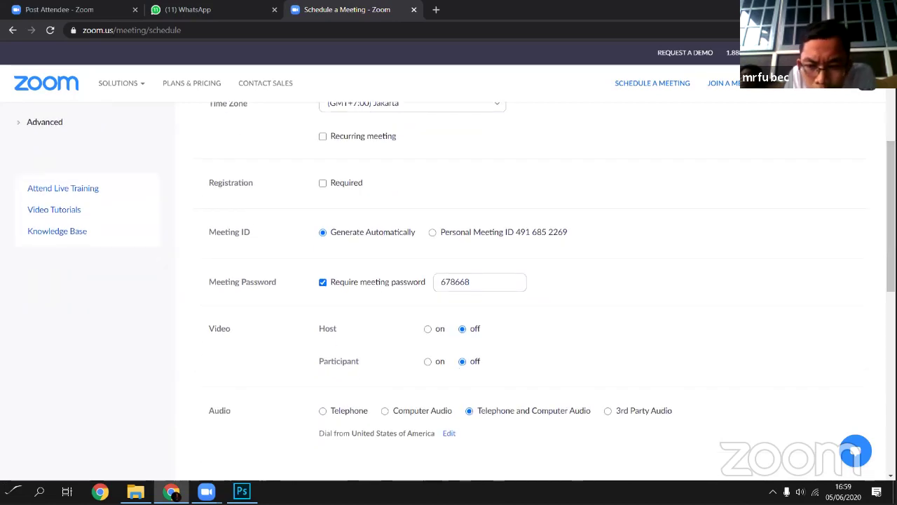
drag(891, 193, 891, 259)
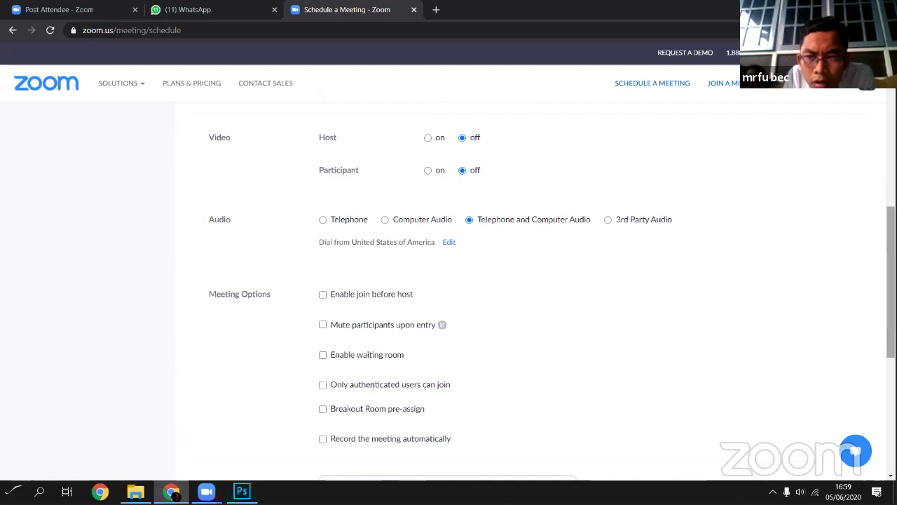
drag(891, 259, 891, 297)
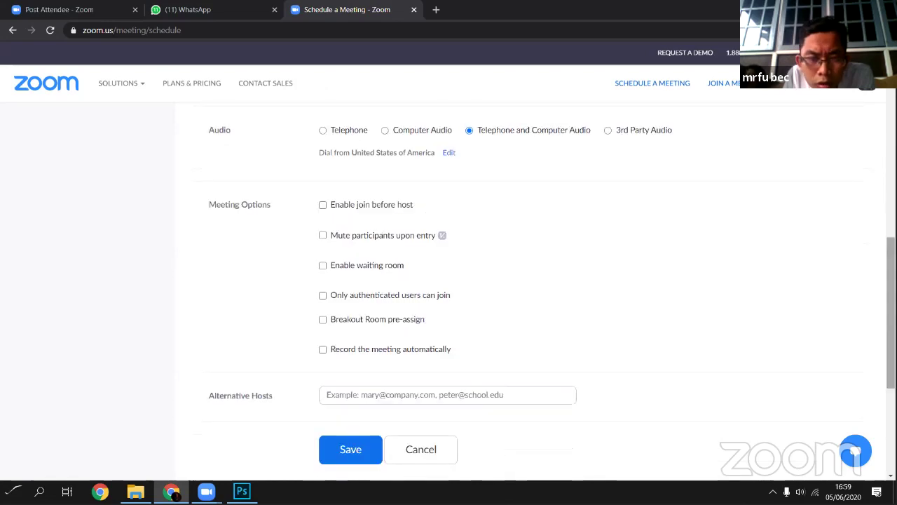
scroll(864, 194, up, 8)
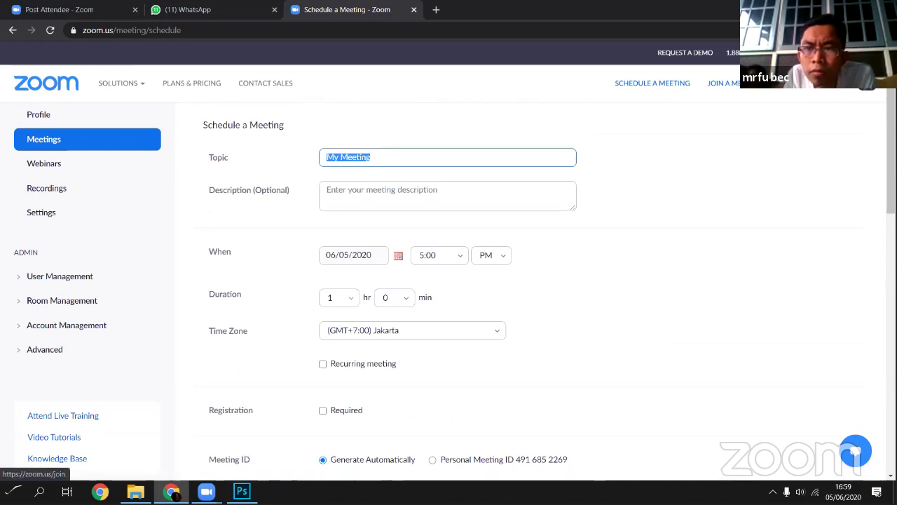
- Check the options for hosting a meeting, return to the profile page and review the account details
mouse_move(795, 91)
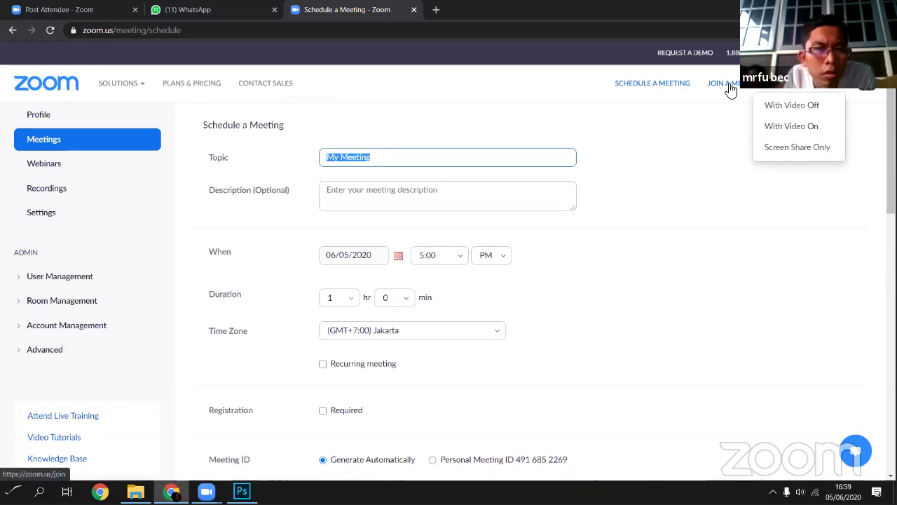
click(98, 119)
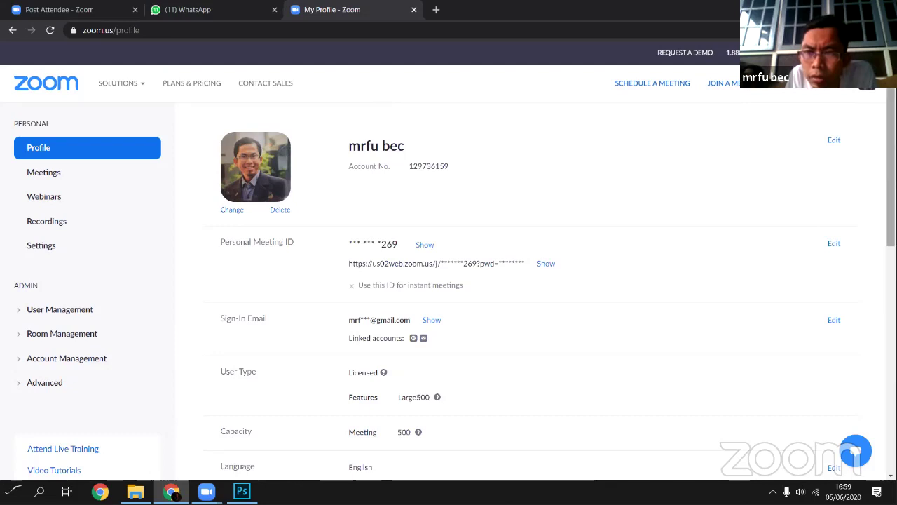
scroll(455, 272, down, 2)
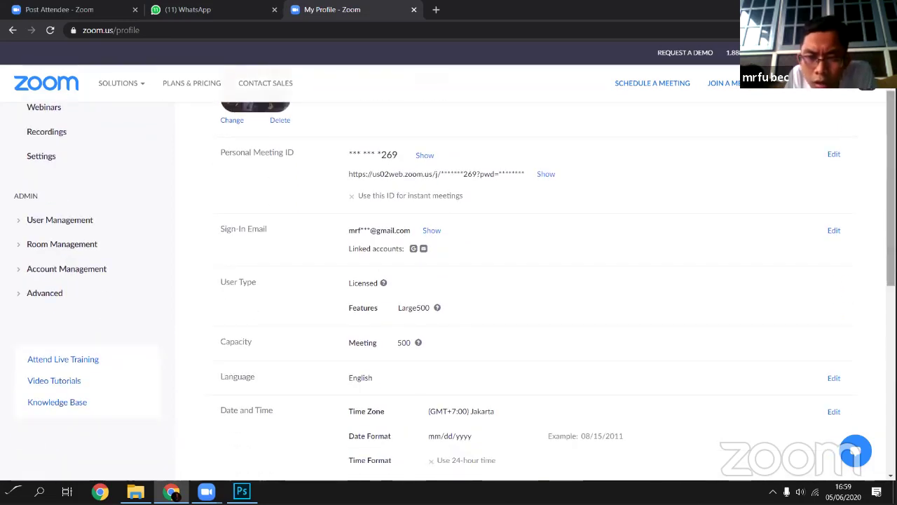
- Review the remaining profile details from user type and capacity through date and time, calendar integration, host key and signed-in devices
scroll(455, 273, down, 3)
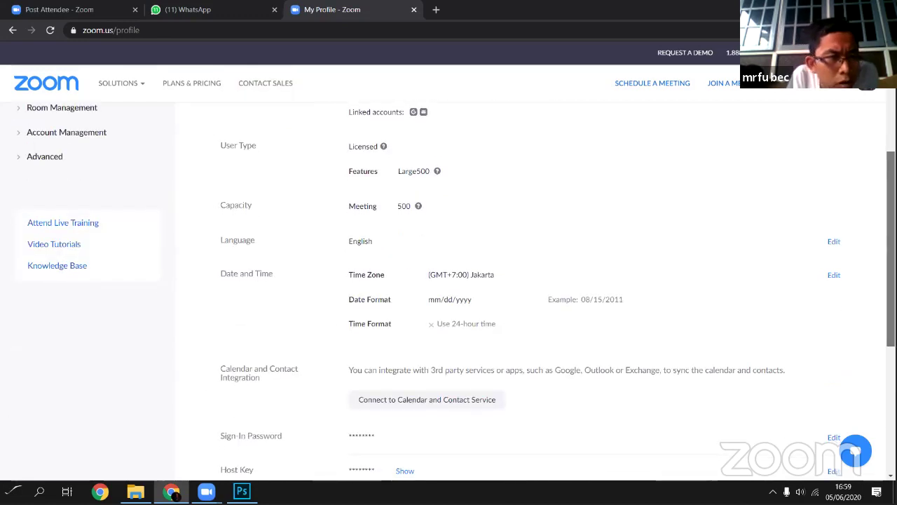
scroll(454, 273, down, 3)
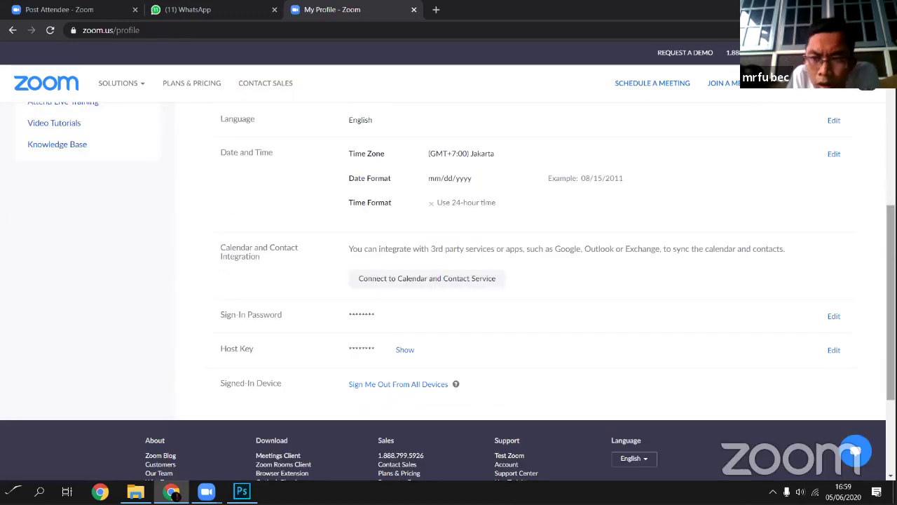
scroll(455, 273, down, 1)
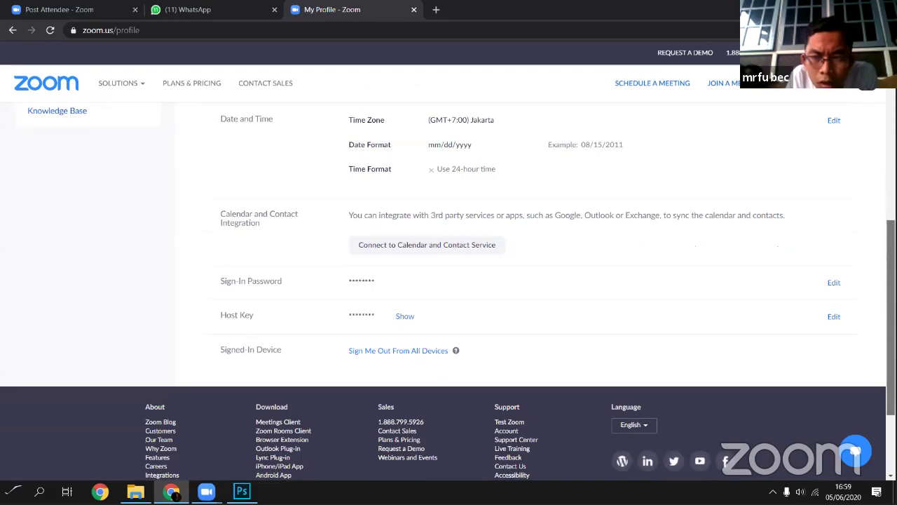
scroll(614, 156, up, 10)
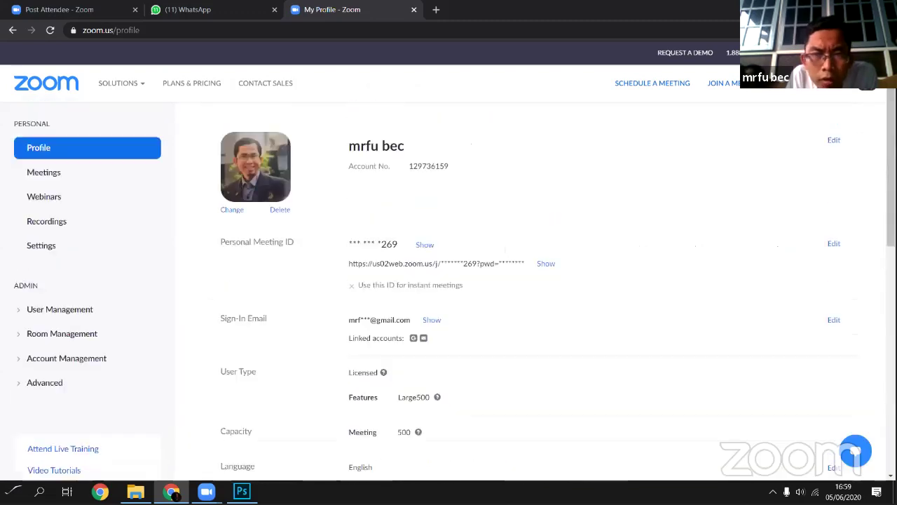
- Open the upcoming meeting "Virtual Night Conversation" and examine its details from time and invite link through meeting options to the poll section
click(54, 180)
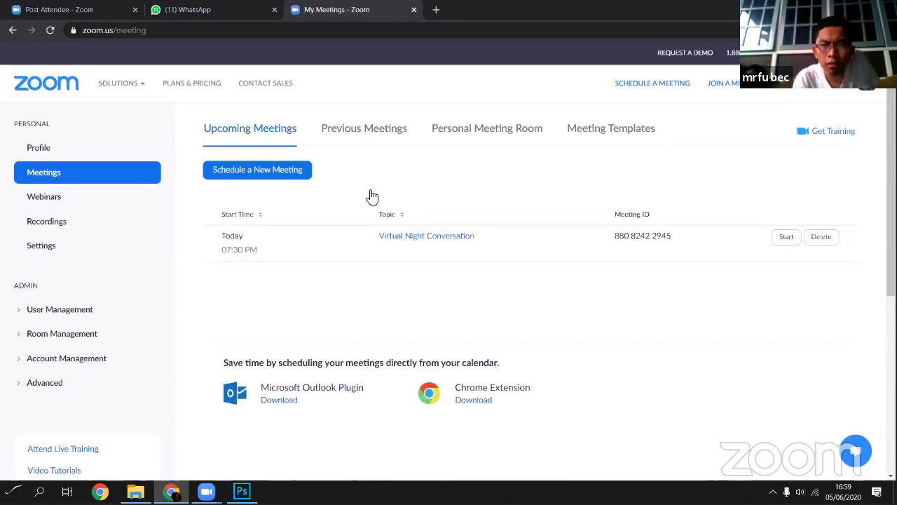
click(451, 239)
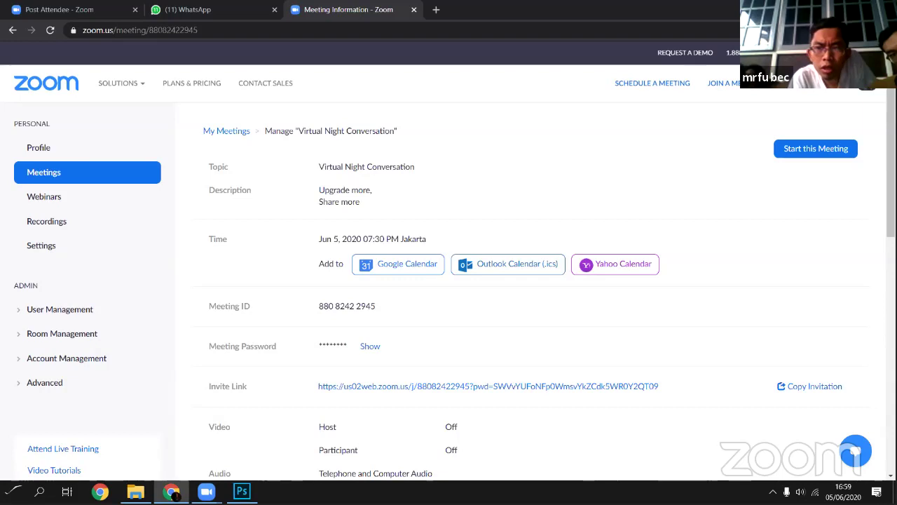
scroll(455, 272, down, 1)
scroll(455, 272, down, 1)
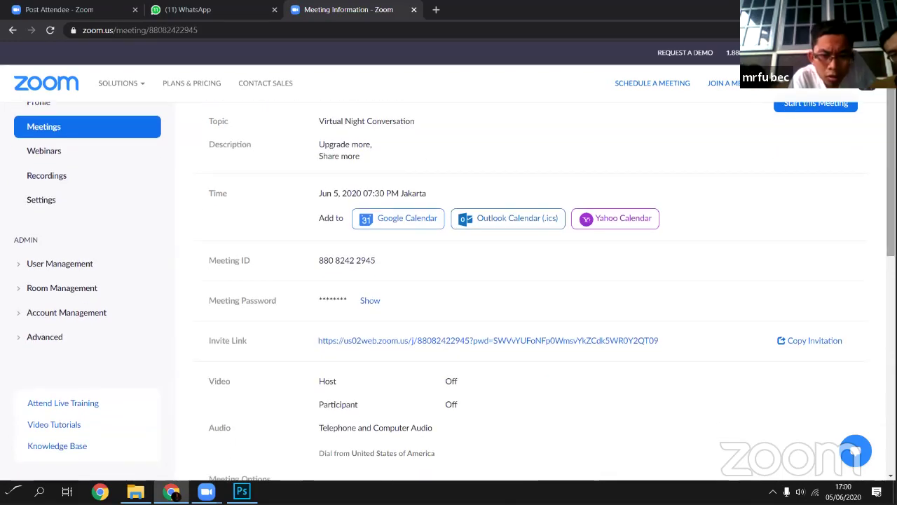
scroll(455, 272, down, 1)
scroll(455, 273, down, 2)
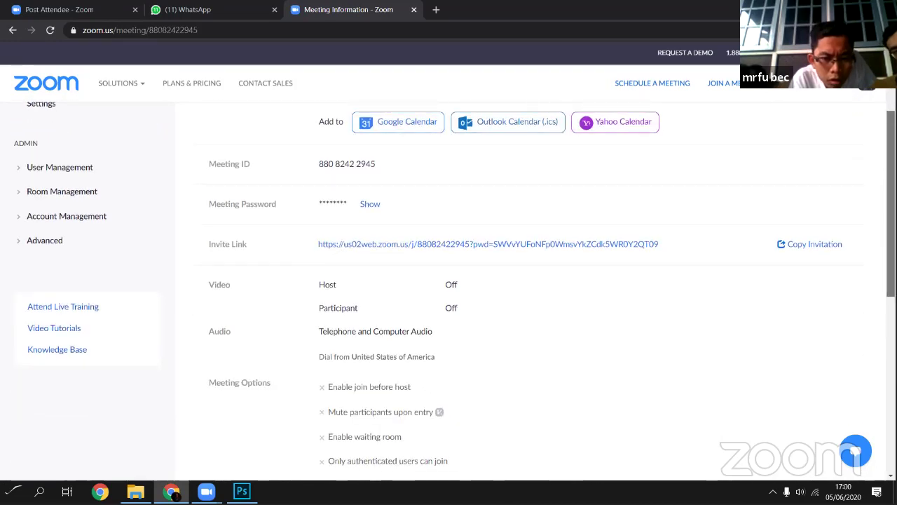
scroll(455, 272, down, 1)
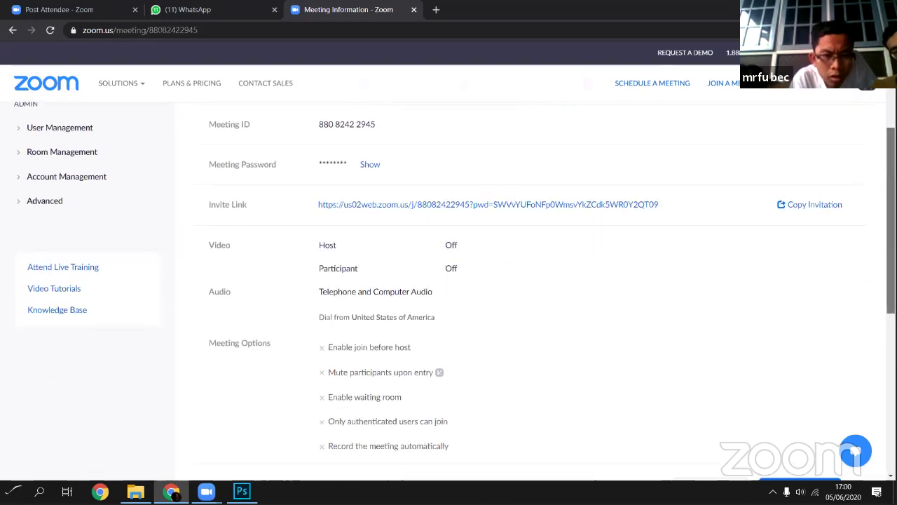
scroll(455, 273, down, 1)
scroll(455, 273, down, 1)
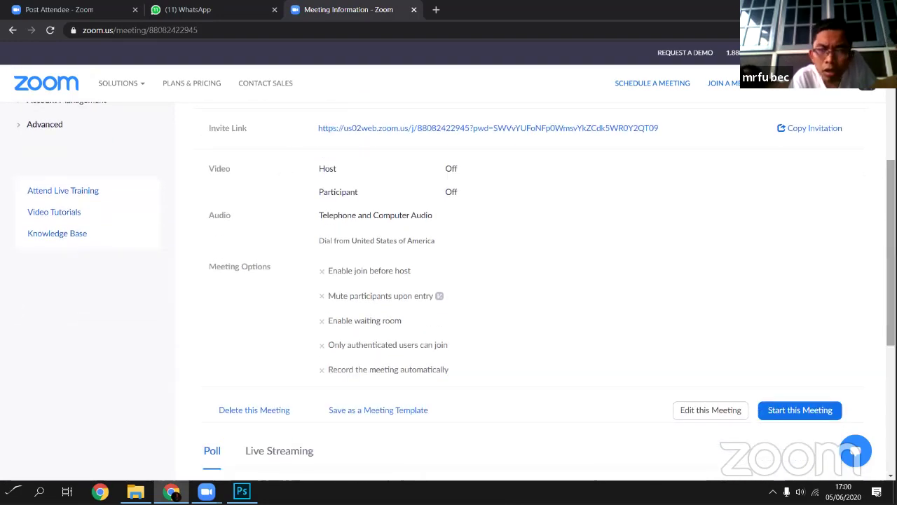
scroll(461, 291, down, 1)
scroll(461, 291, down, 1)
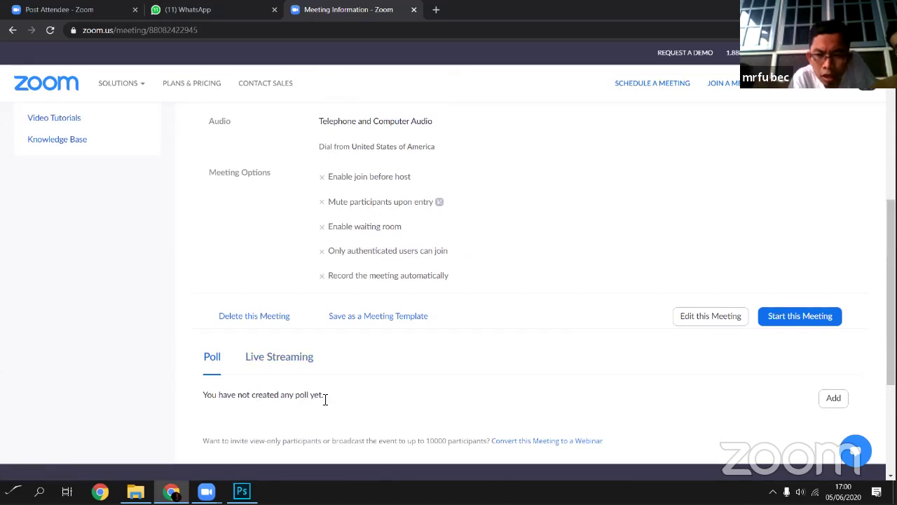
- Start adding a poll to the meeting with its first question set to Multiple Choice, and stop sharing the screen
click(834, 401)
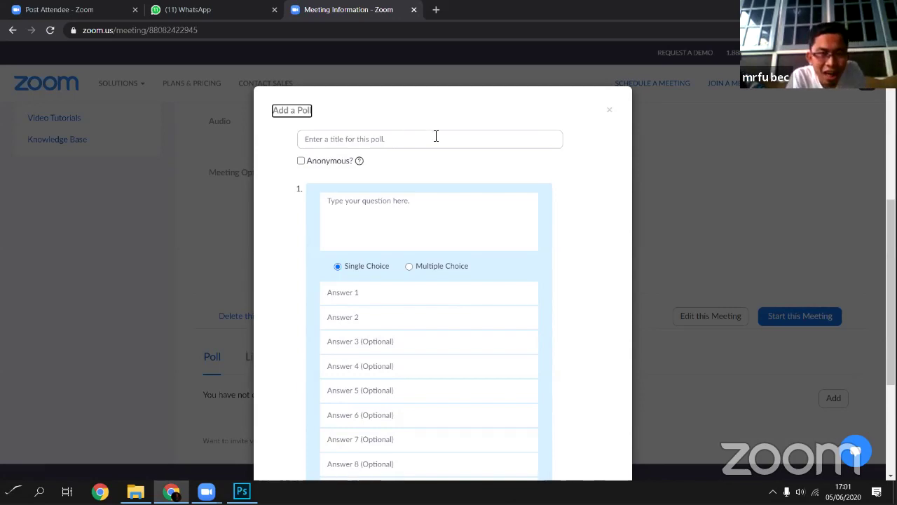
click(358, 141)
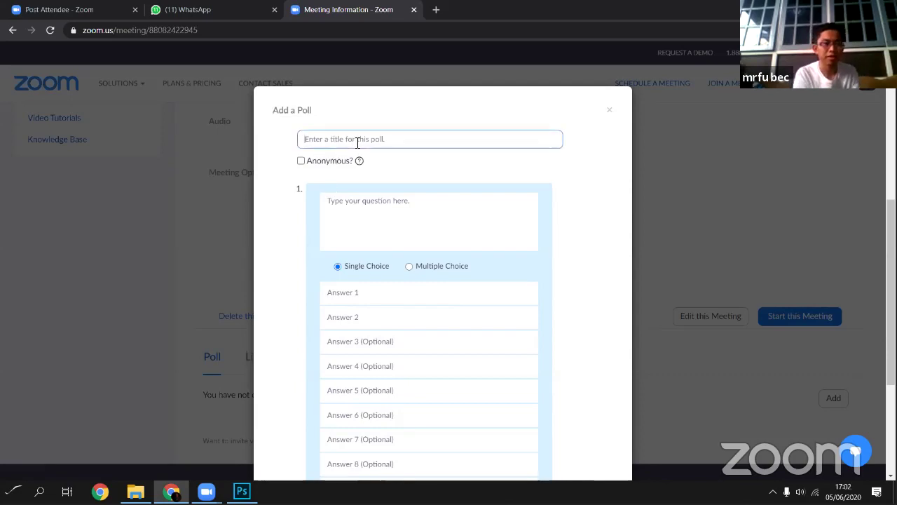
click(357, 142)
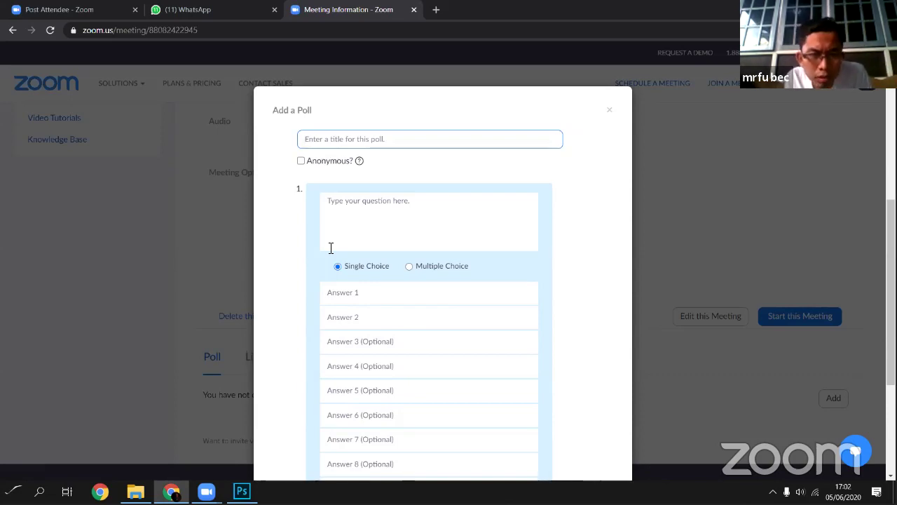
click(408, 266)
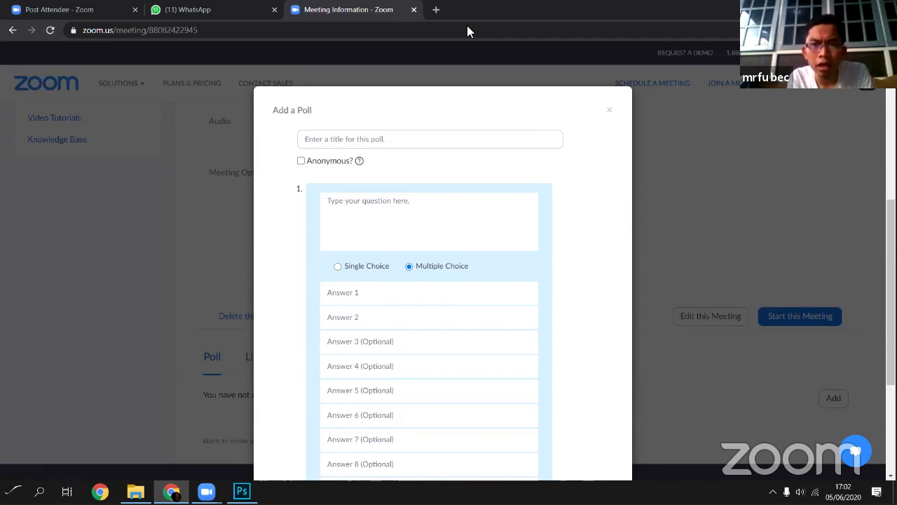
click(532, 18)
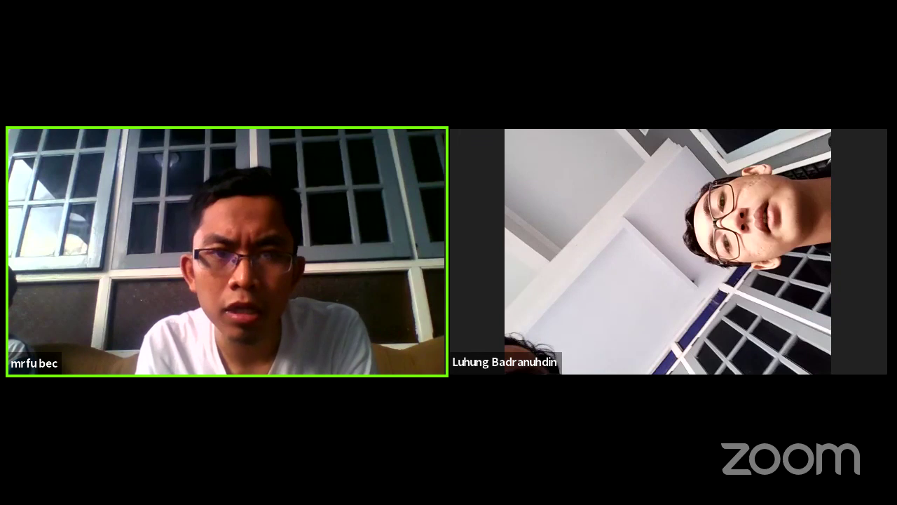